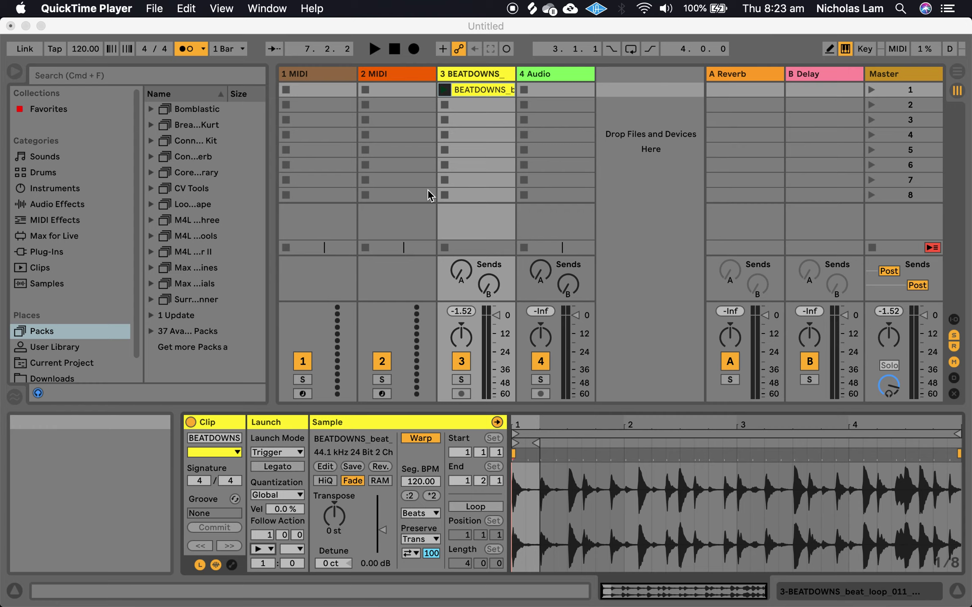
Step: Audition the BEATDOWNS clip and cut its follow action time from 1.0.0 to 0.1.0
click(266, 549)
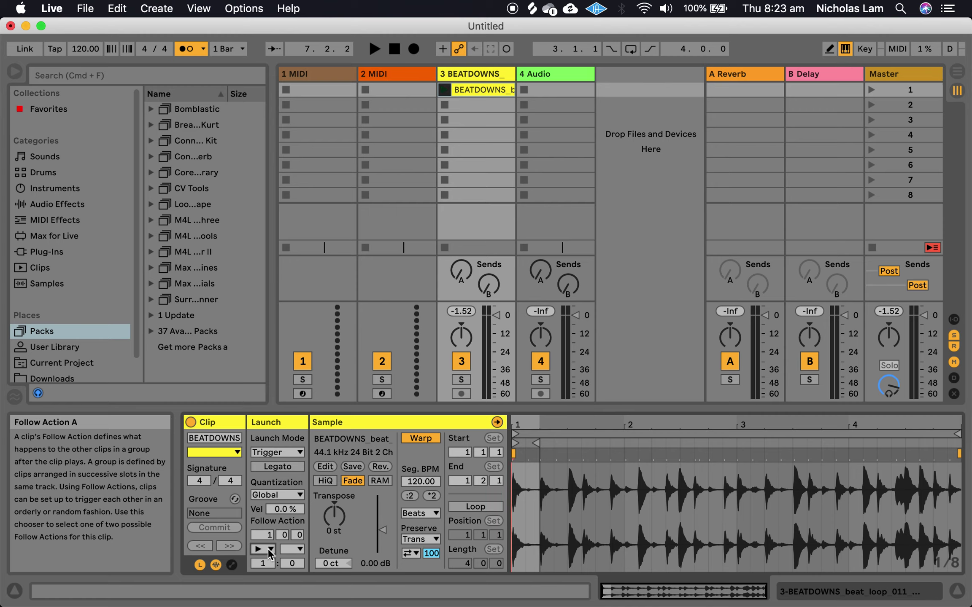
click(268, 549)
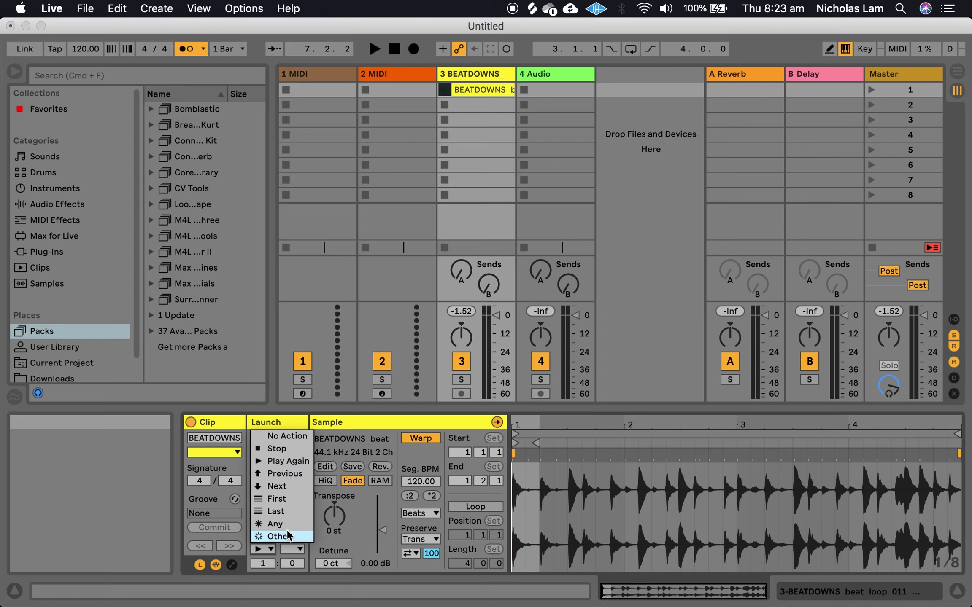
click(477, 110)
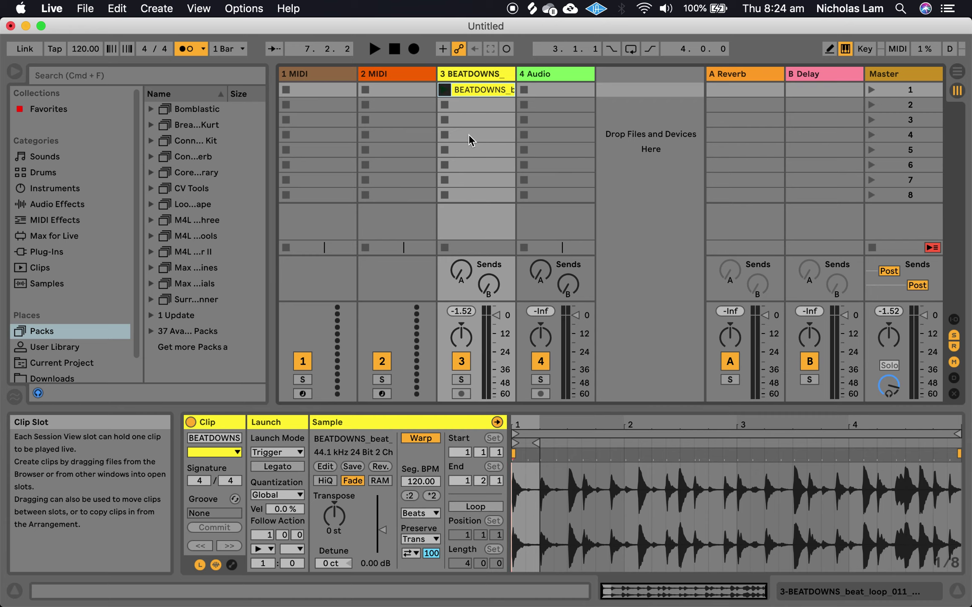
click(445, 90)
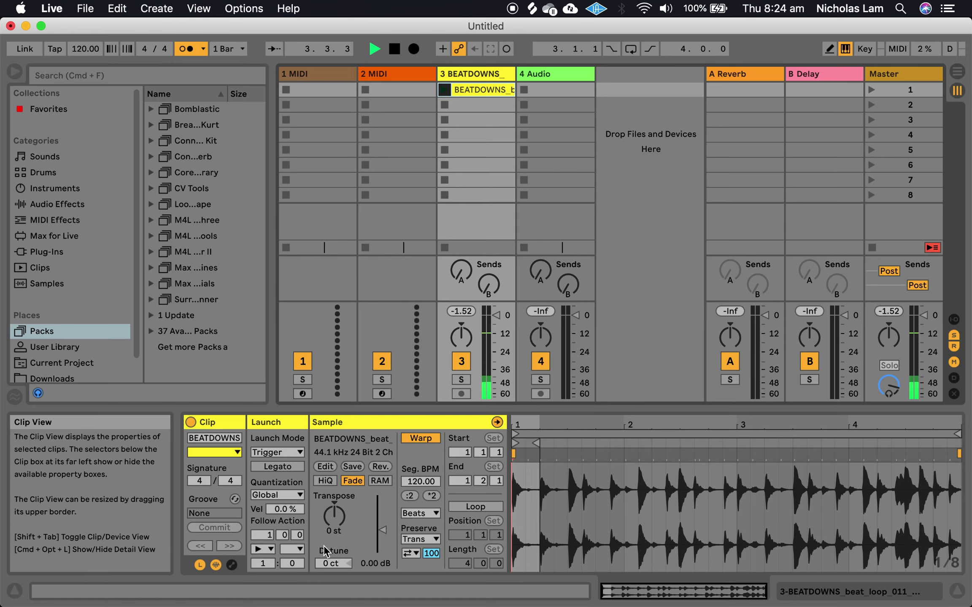
drag(285, 536, 285, 548)
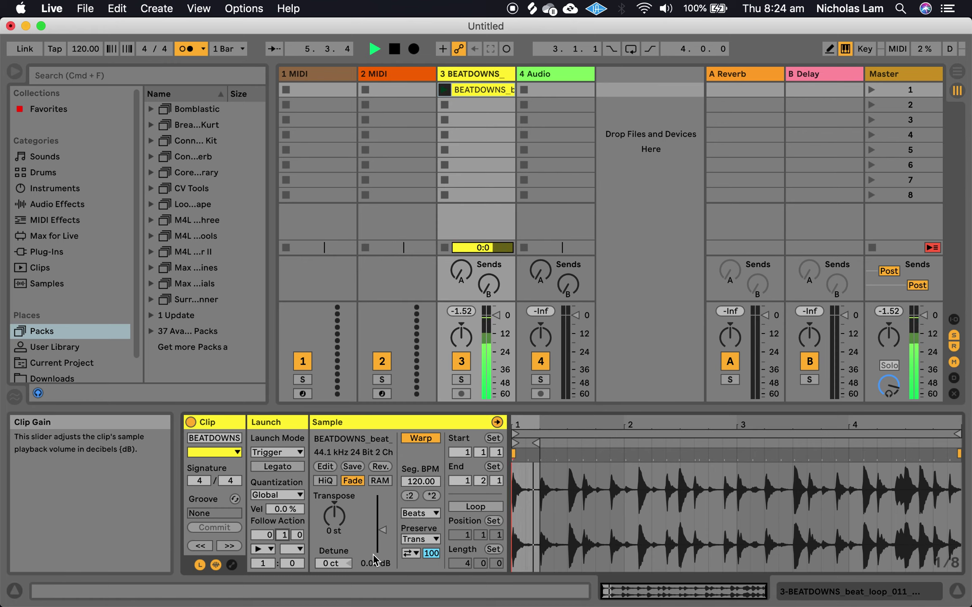
key(space)
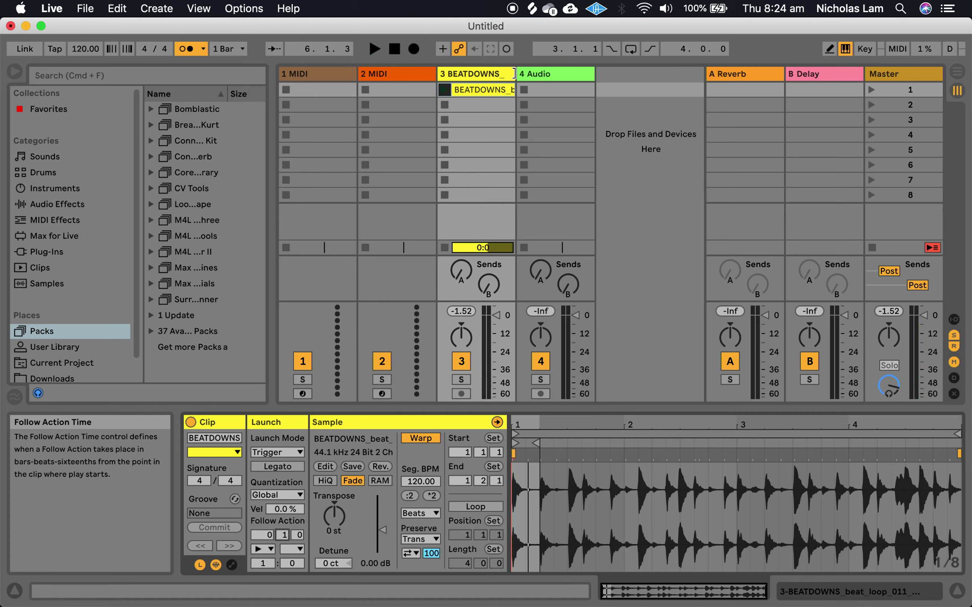
click(488, 90)
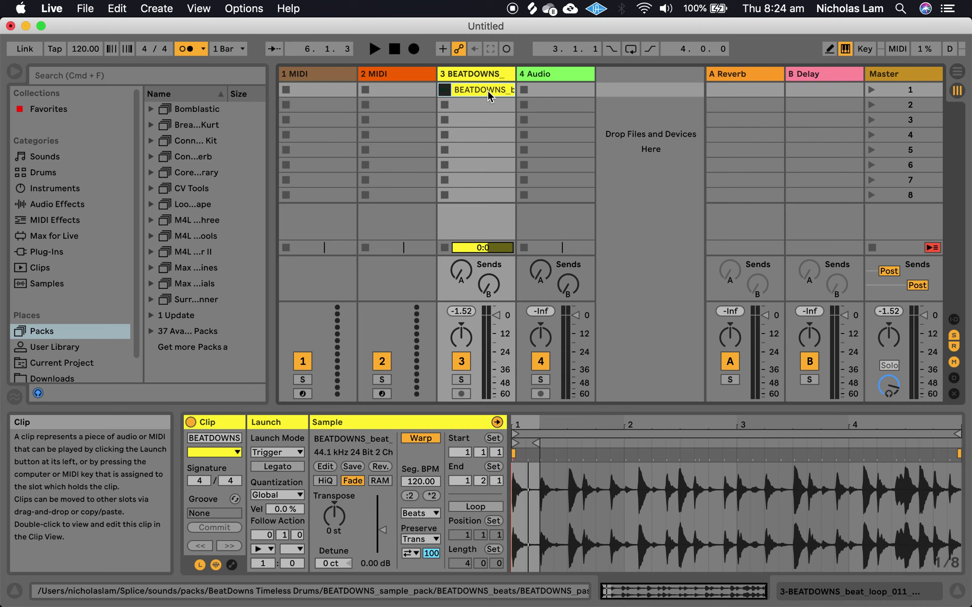
Step: Duplicate the BEATDOWNS clip with Cmd+D so four copies fill scenes 1–4
key(super+d)
key(super+d)
key(super+d)
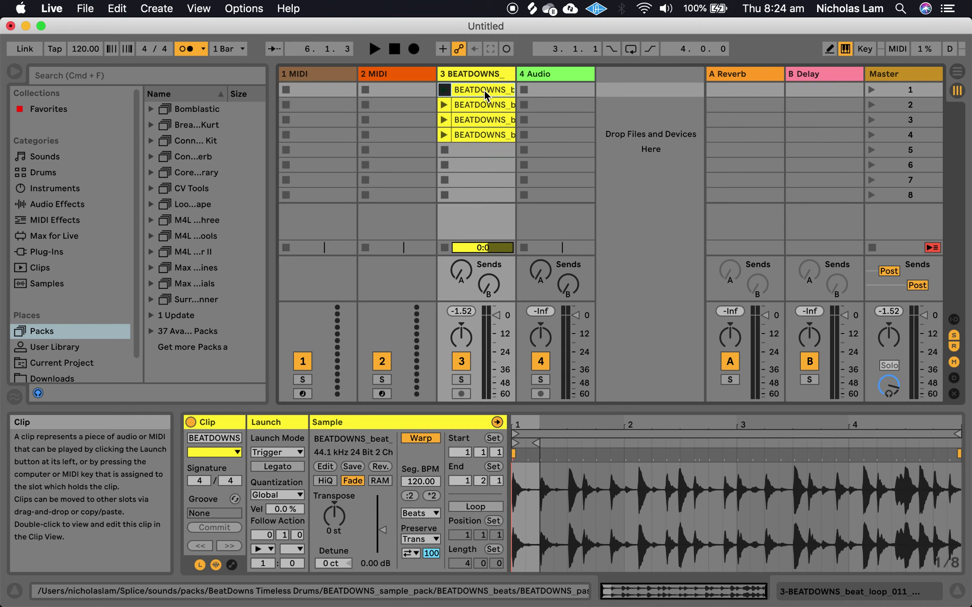
click(477, 104)
click(473, 120)
click(471, 133)
click(469, 120)
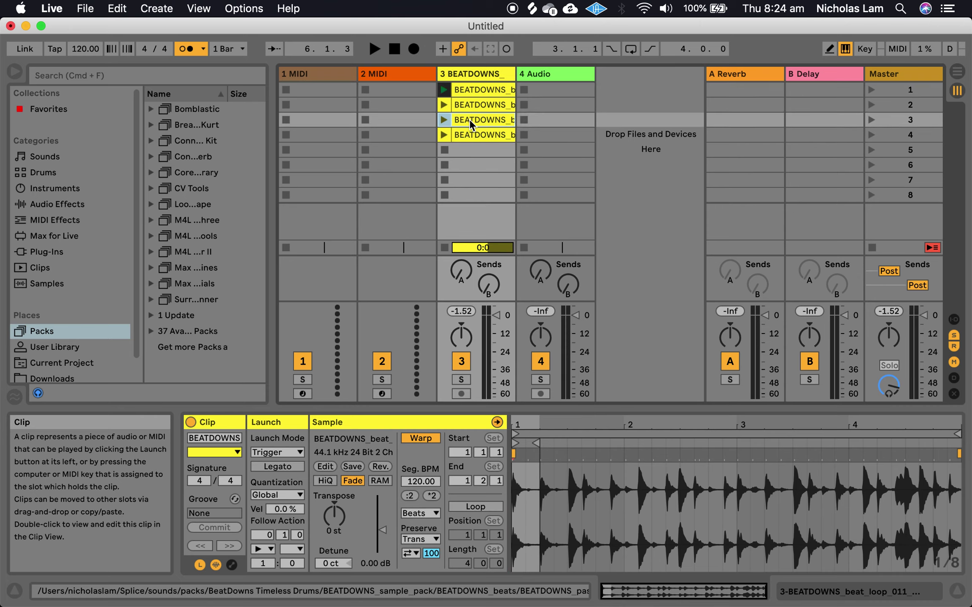
click(469, 105)
click(469, 89)
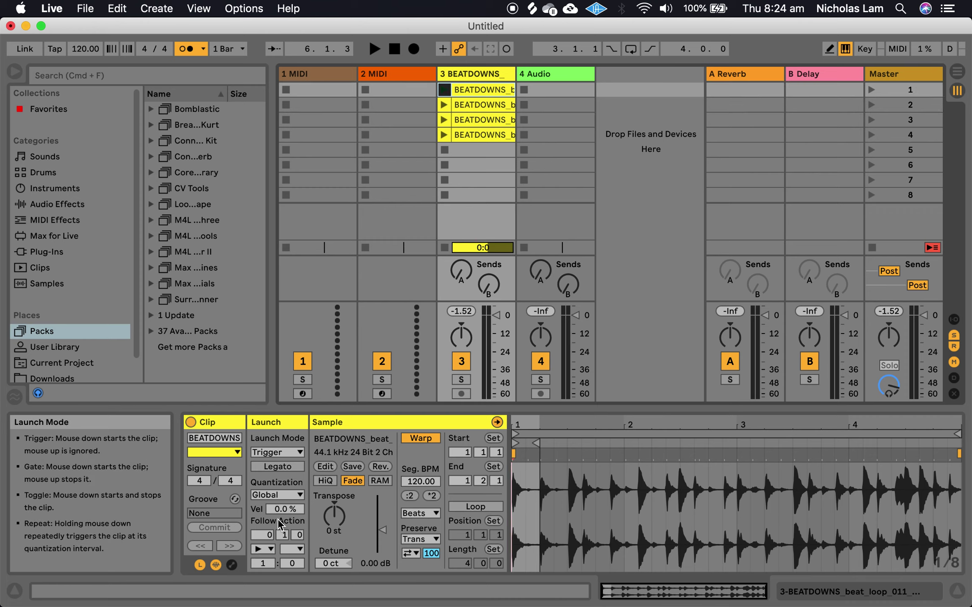
Step: Set the first clip's follow action to Next and the second clip's to Last
click(262, 549)
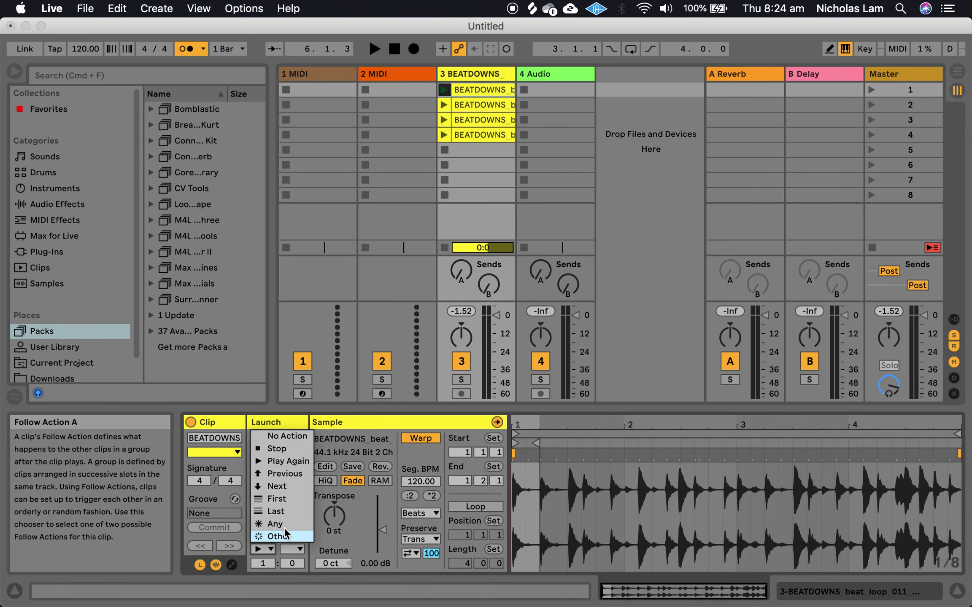
click(306, 489)
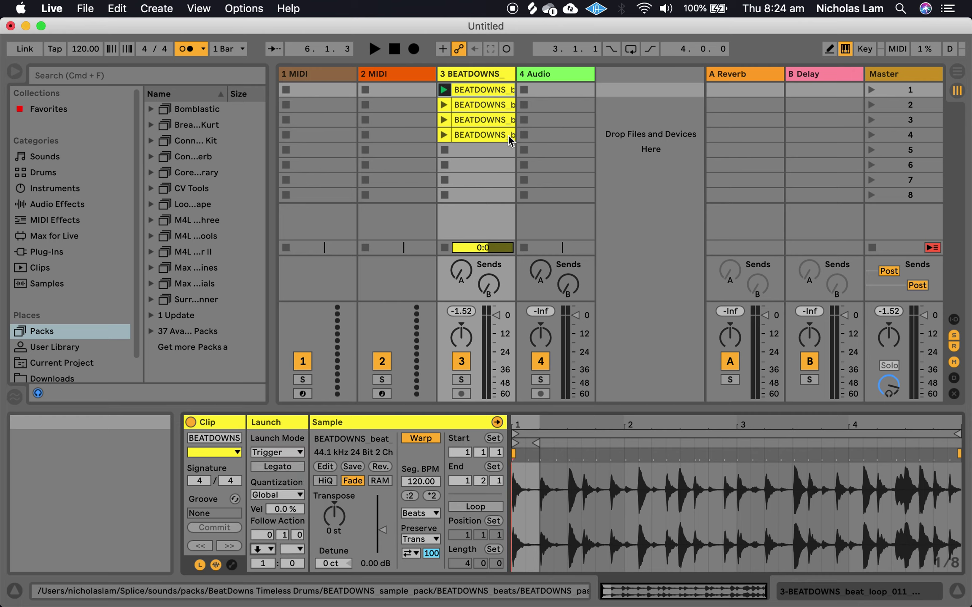
click(472, 106)
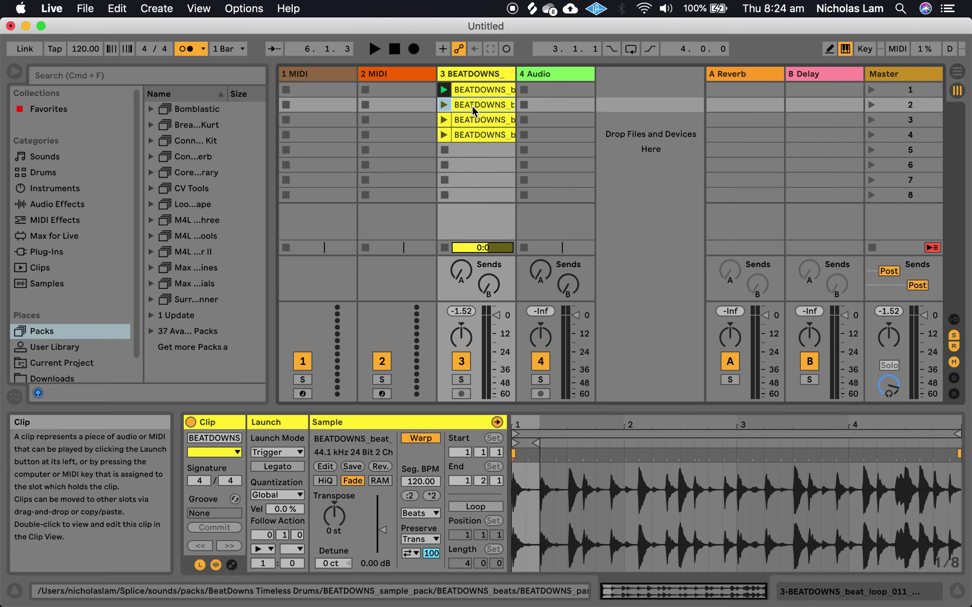
click(264, 548)
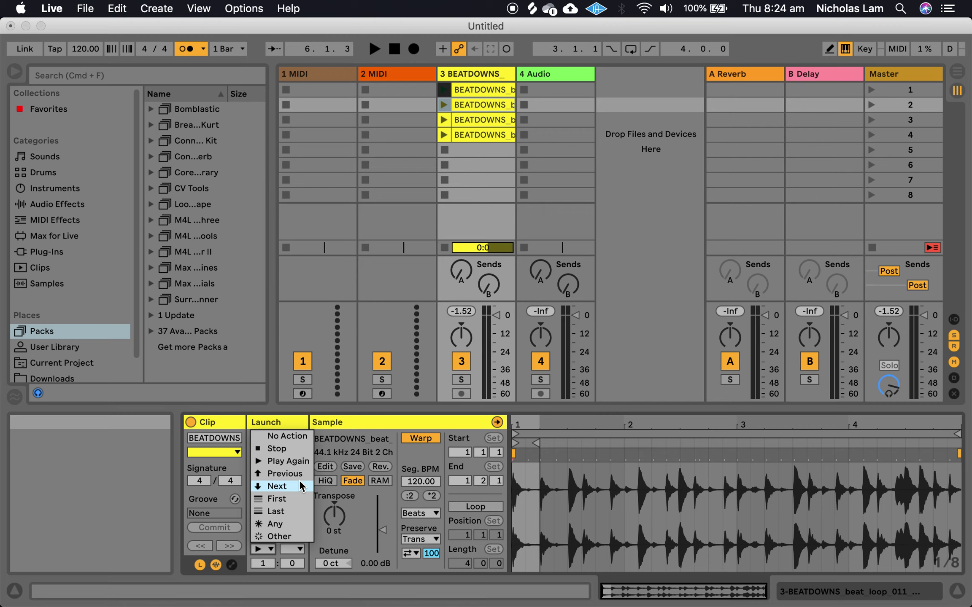
click(297, 509)
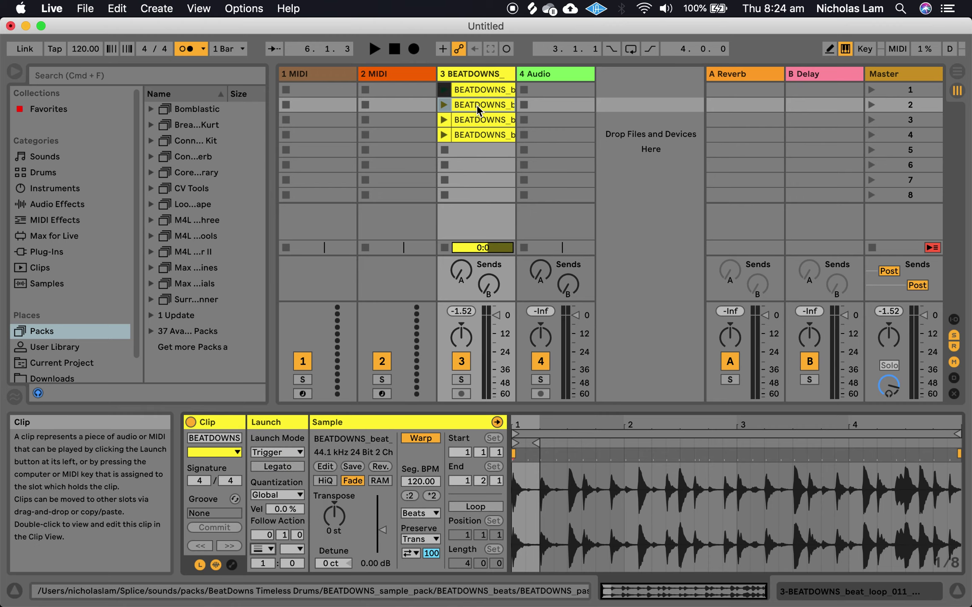
Step: Set the fourth clip's follow action to Previous and the third clip's to First
click(468, 135)
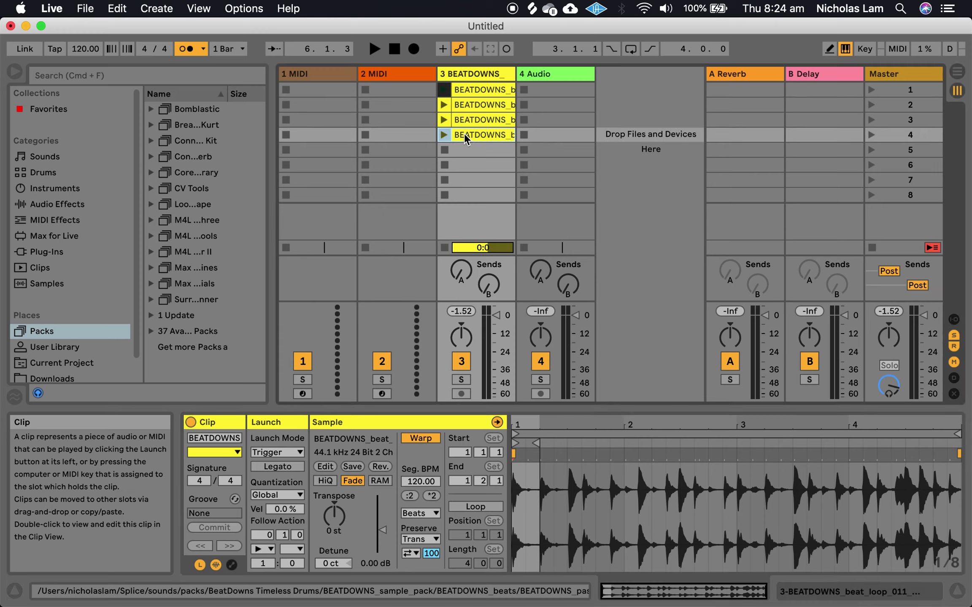
click(265, 548)
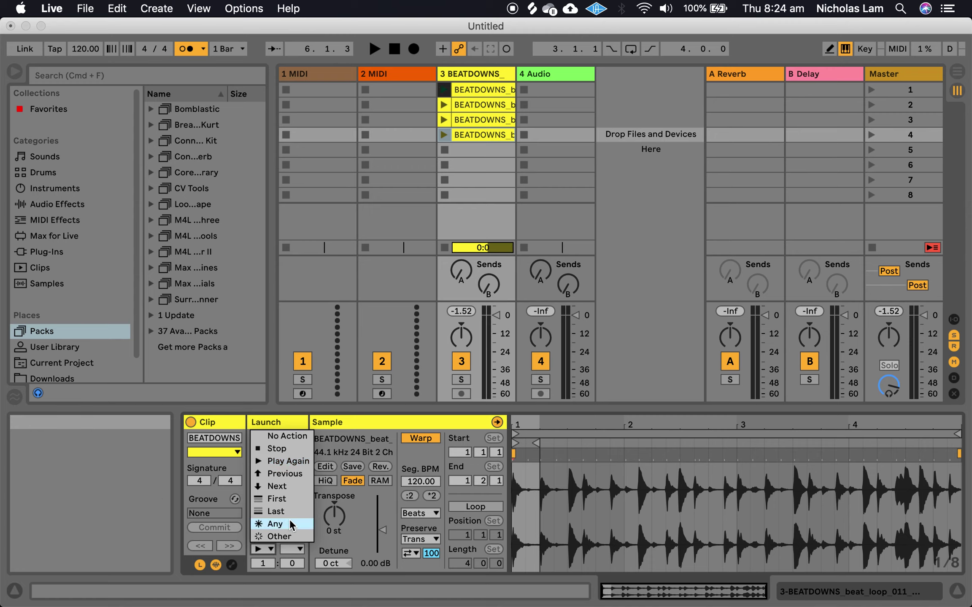
click(292, 471)
click(480, 121)
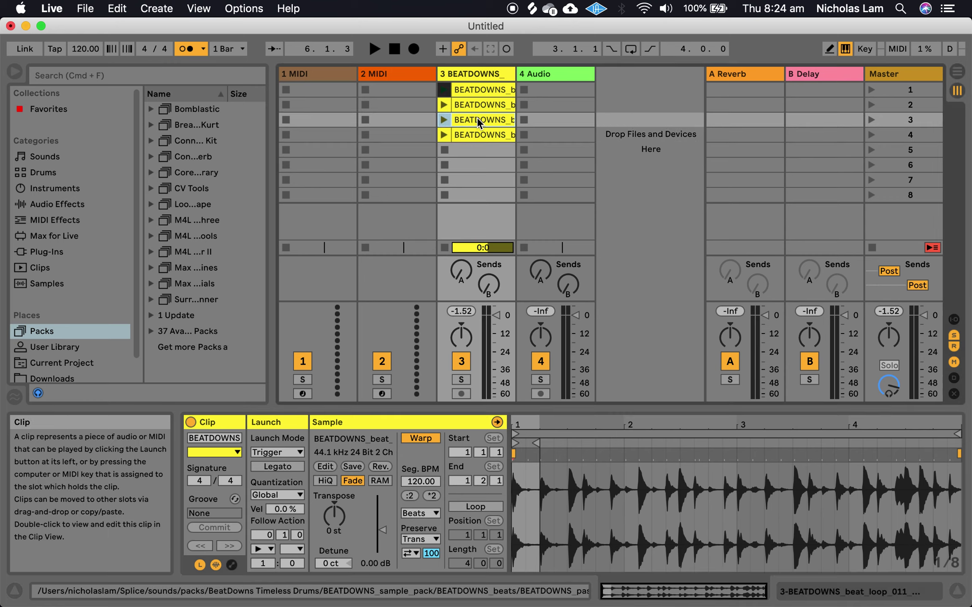
click(265, 547)
click(306, 499)
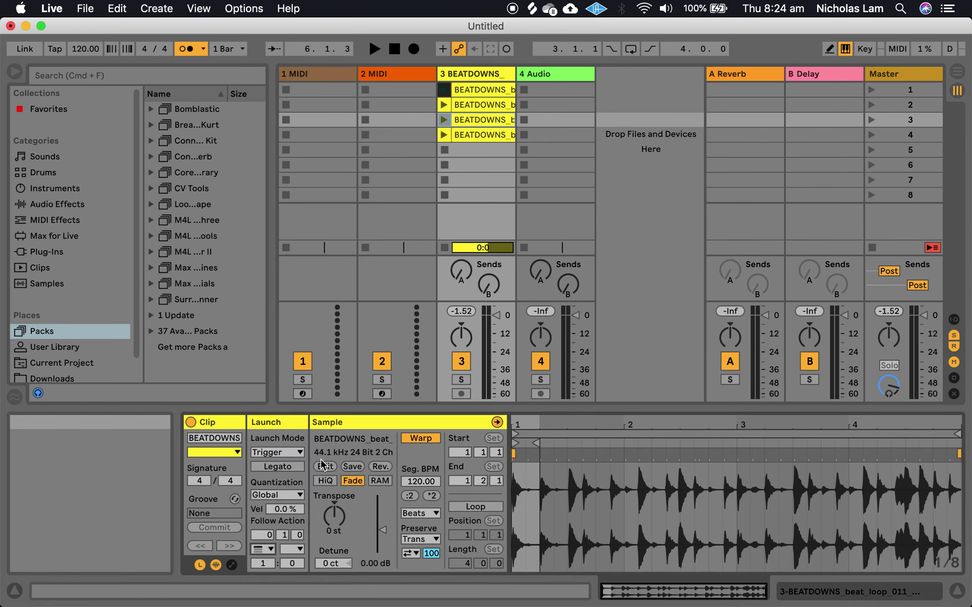
Step: Launch the first BEATDOWNS clip in scene 1 to start the follow-action chain
click(443, 90)
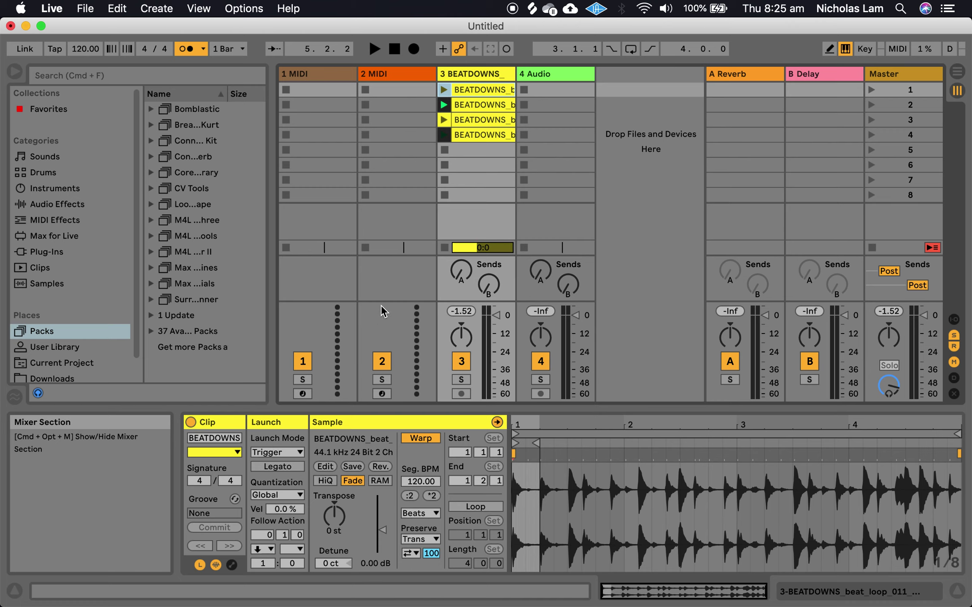
Step: Transpose the clips up 12 and 24 semitones, then play from clip 1 with the metronome off
click(465, 104)
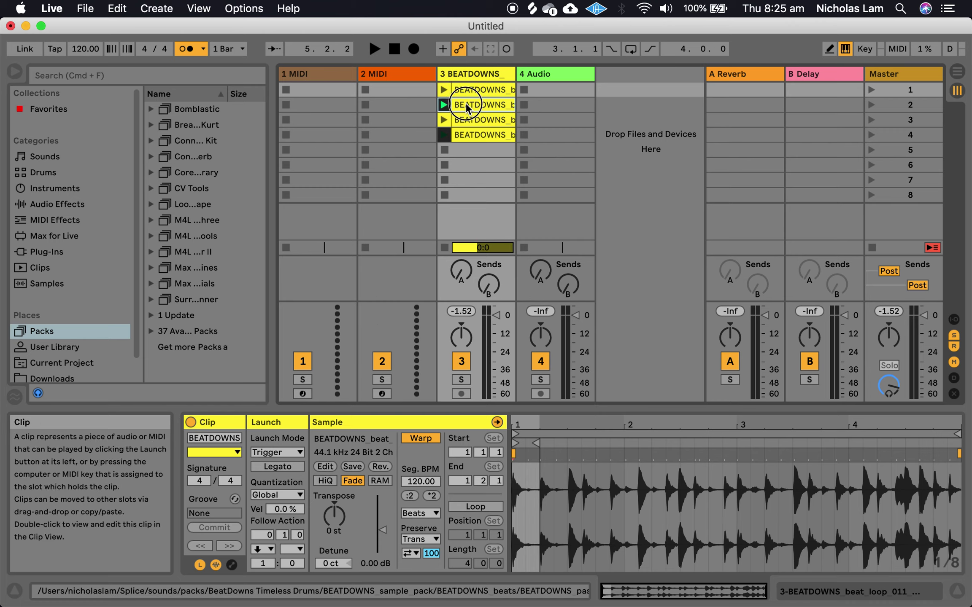
click(465, 104)
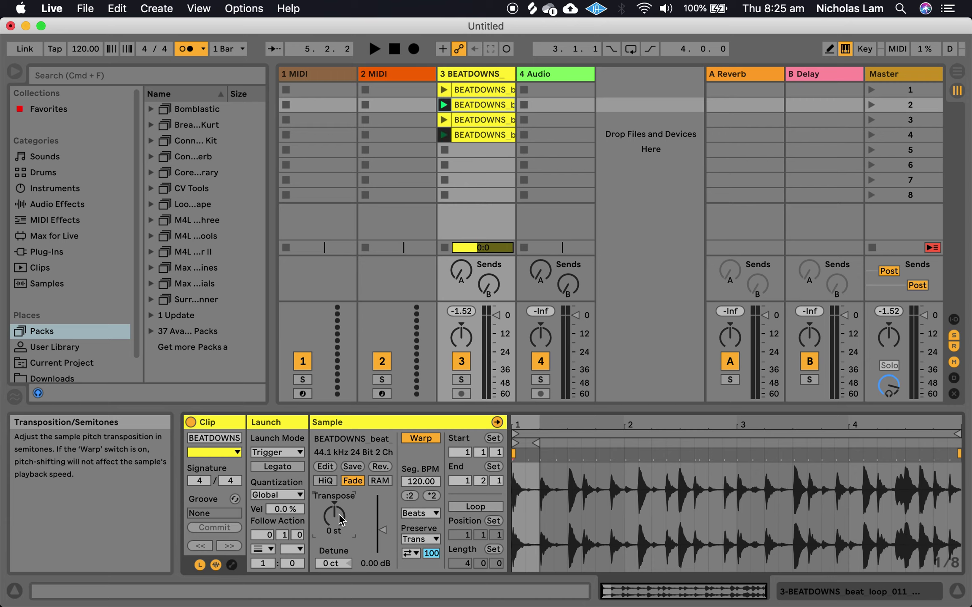
drag(339, 514, 334, 485)
click(477, 122)
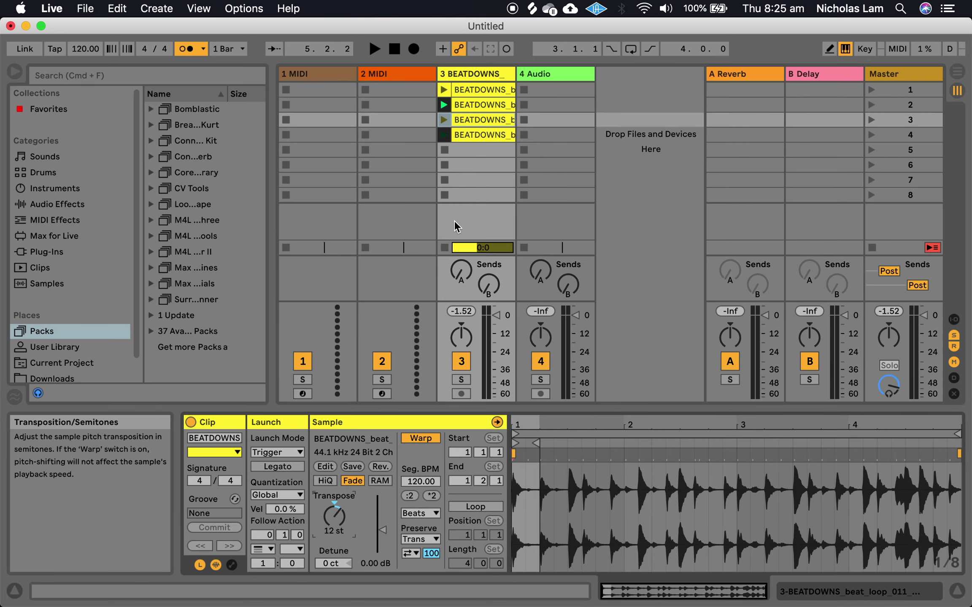
click(481, 134)
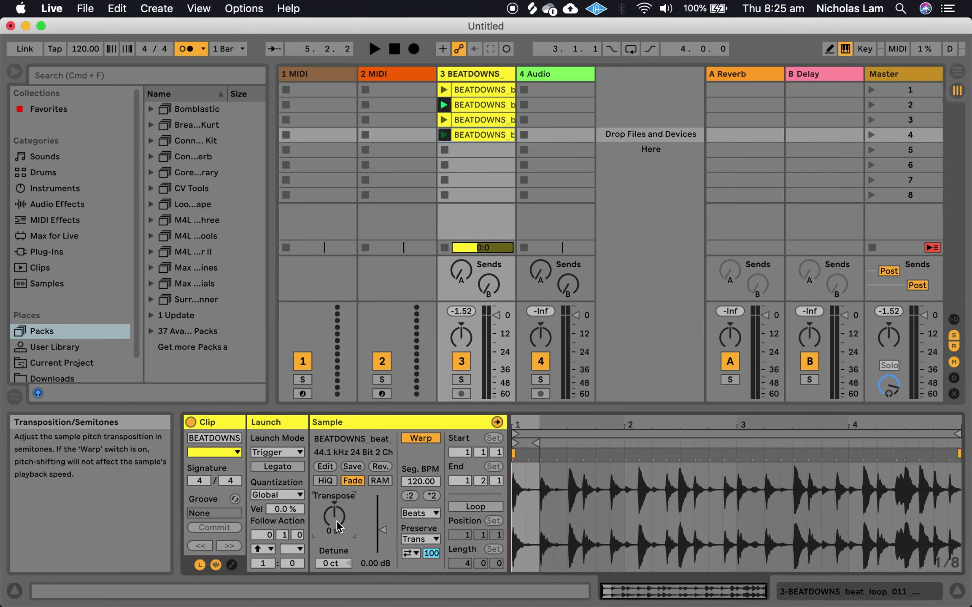
drag(337, 521, 337, 490)
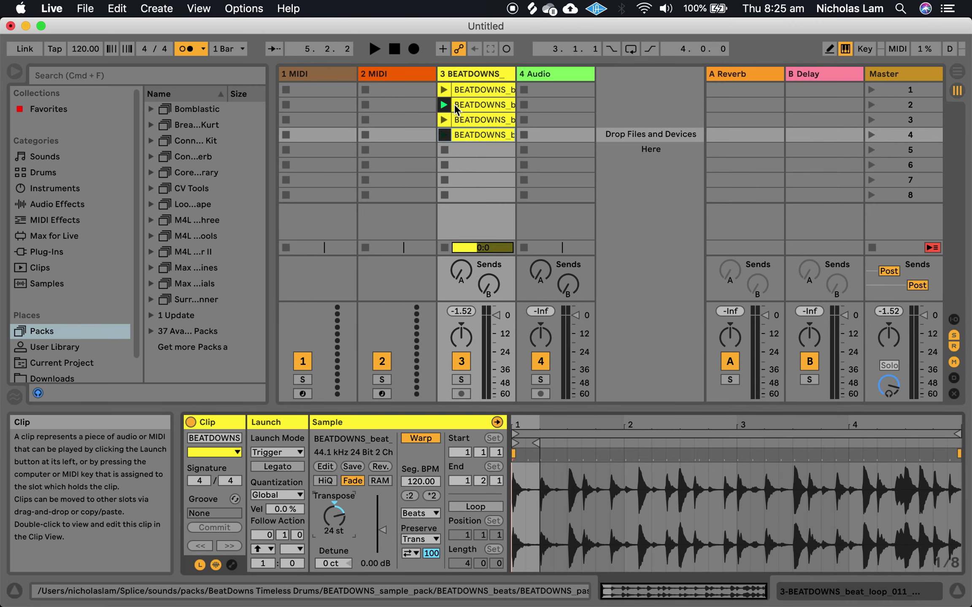
click(443, 90)
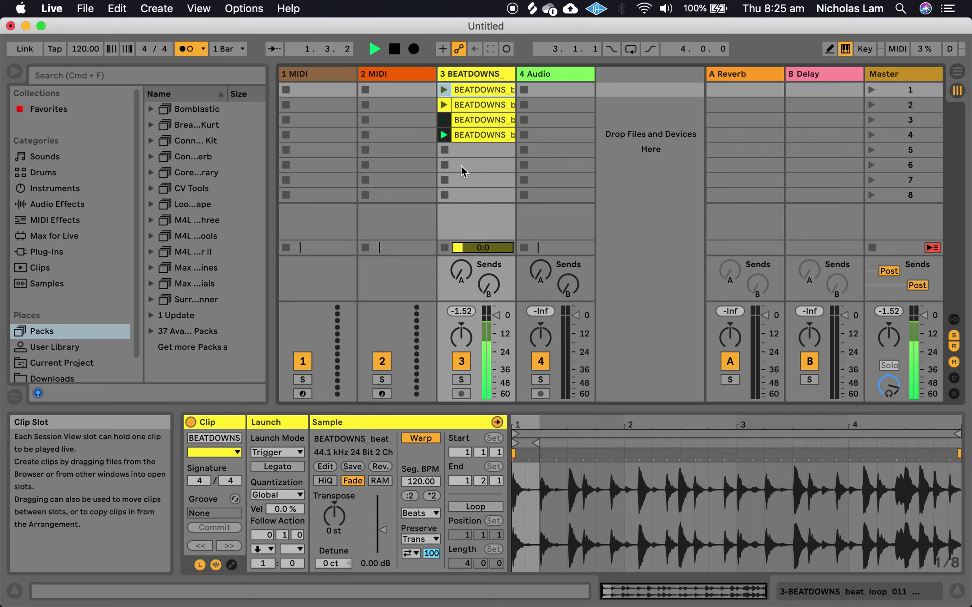
click(186, 49)
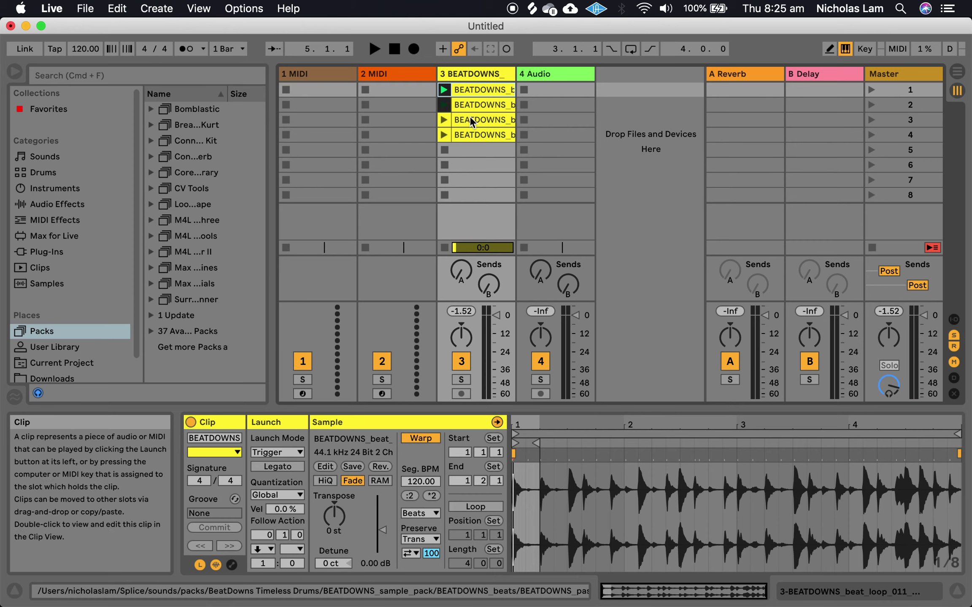
Step: Give all four selected clips the Any follow action and launch clip 1
shift+click(467, 131)
click(267, 548)
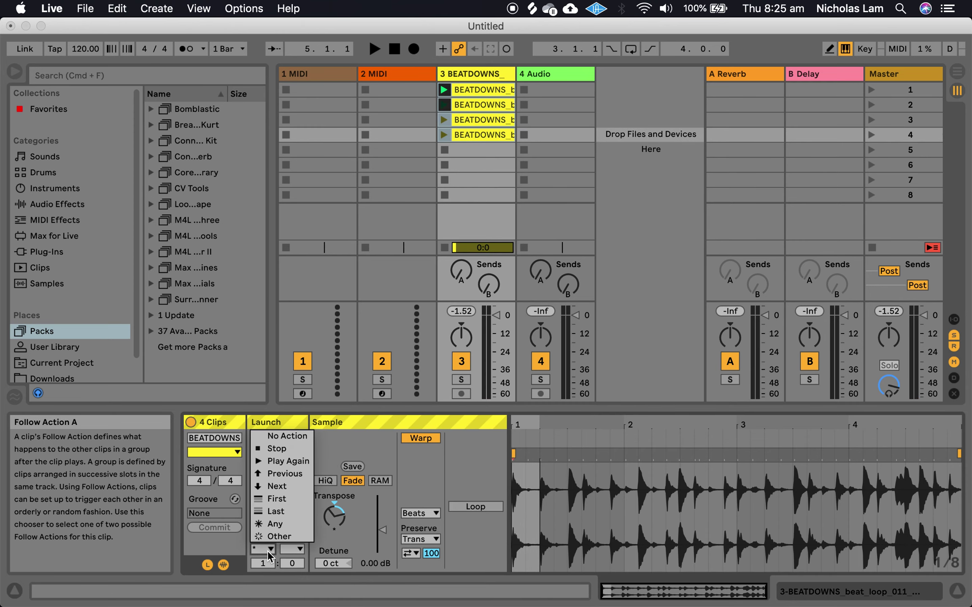
click(291, 525)
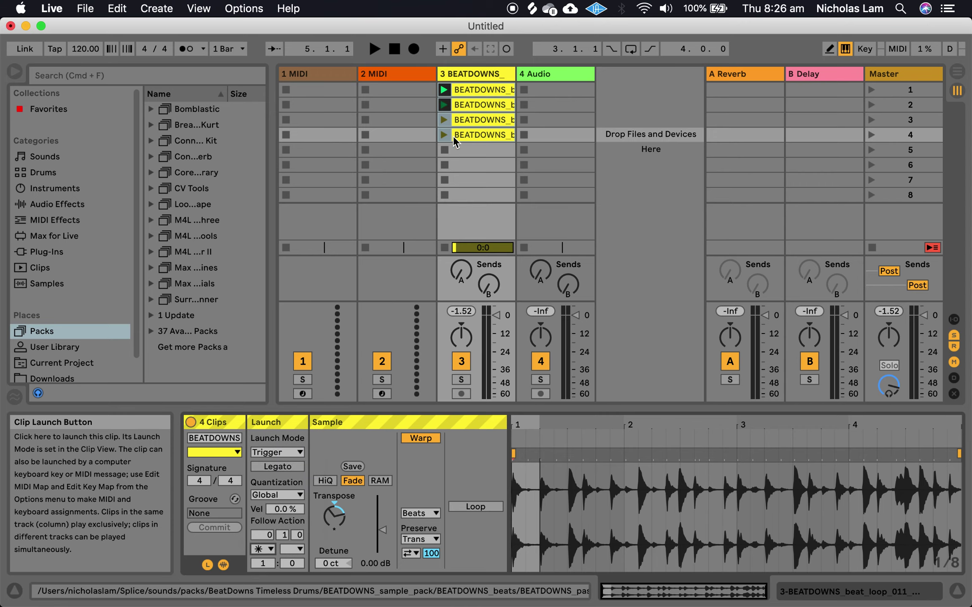
click(444, 90)
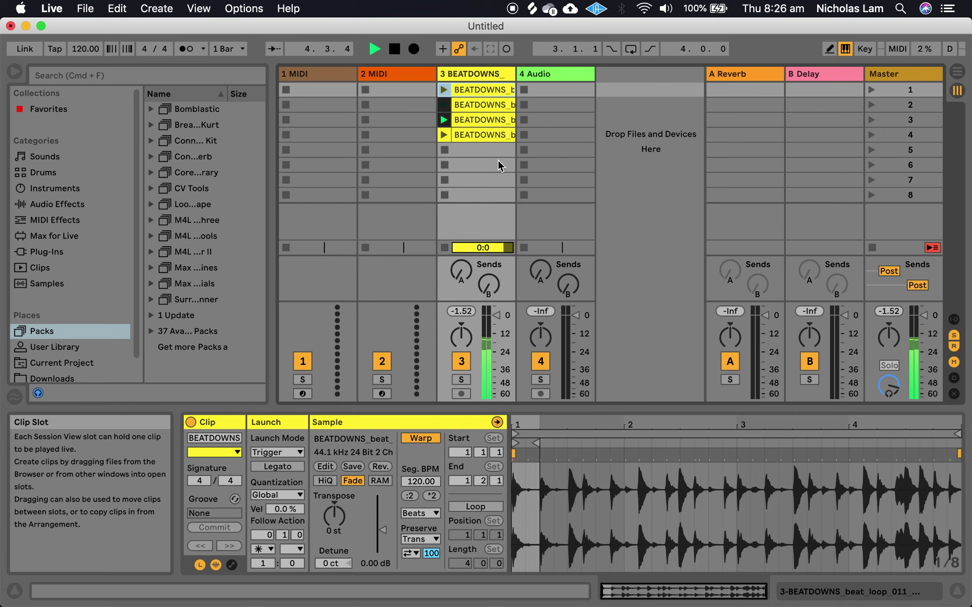
Step: Stop playback and duplicate clips 1–4 into scenes 5–8
key(space)
click(472, 136)
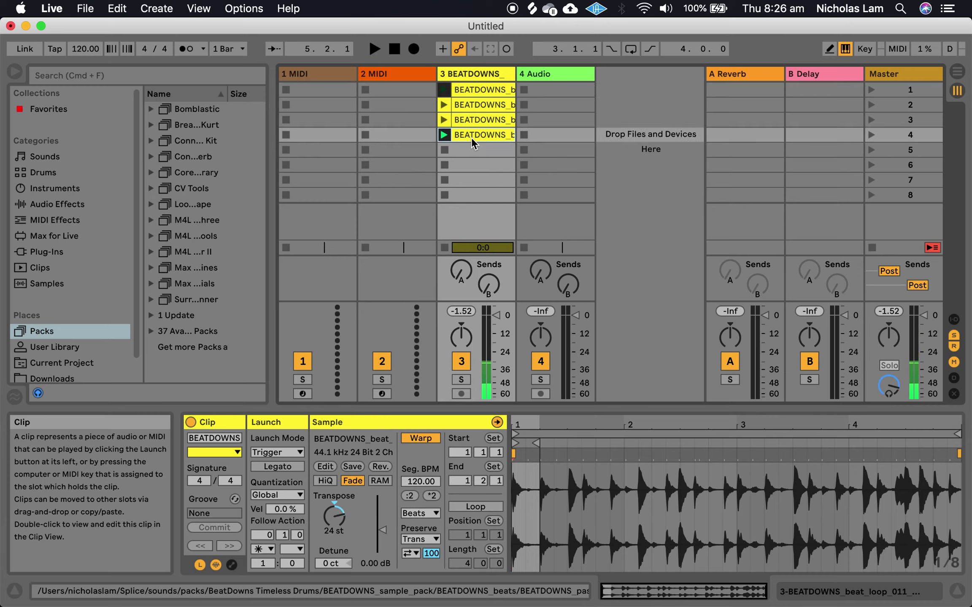
click(472, 90)
key(super+d)
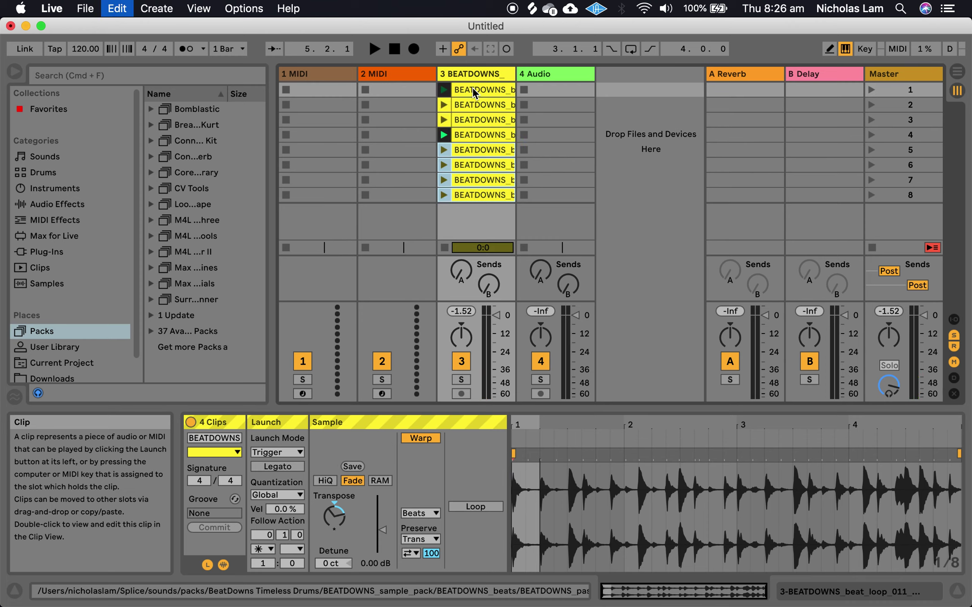
Step: Set the new clips' follow action times to sixteenths (0.0.1/0.0.2) and launch clip 1
click(467, 150)
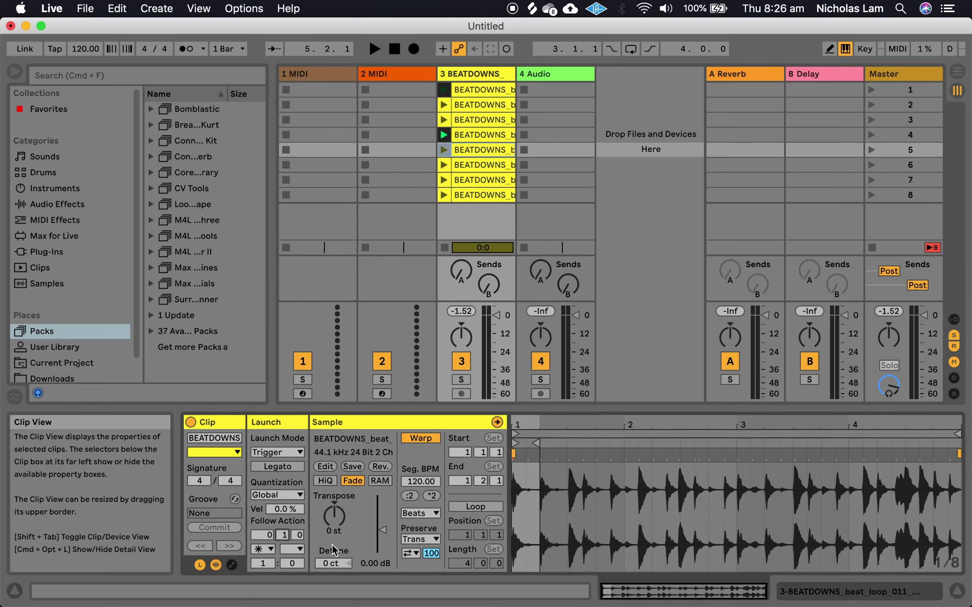
key(Down)
key(Up)
key(Down)
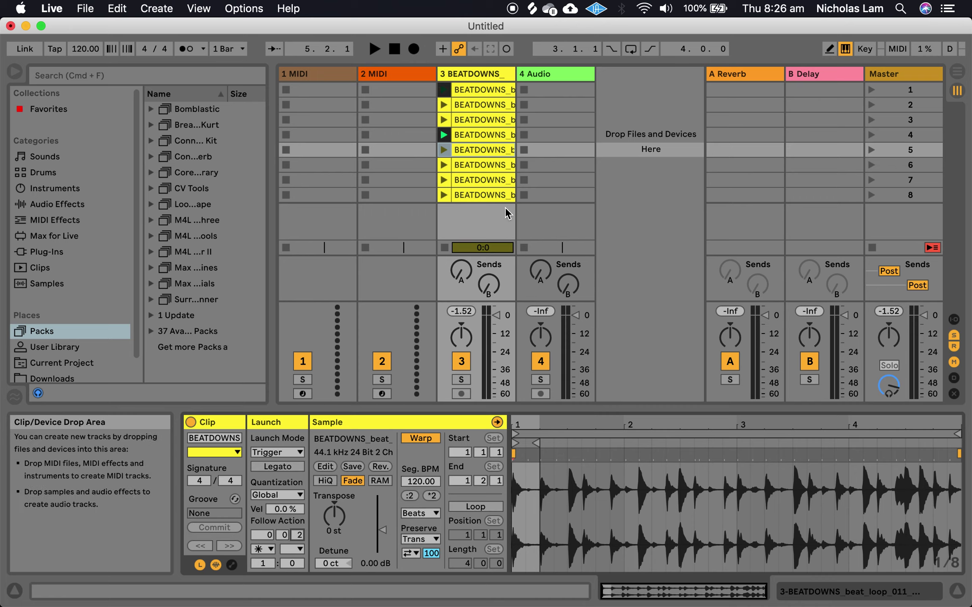
click(479, 170)
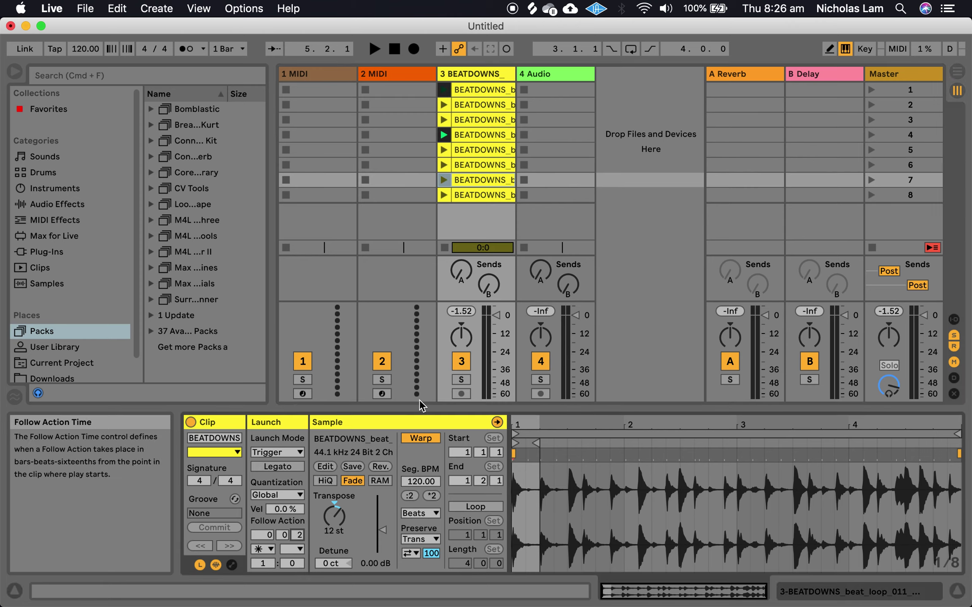
click(510, 191)
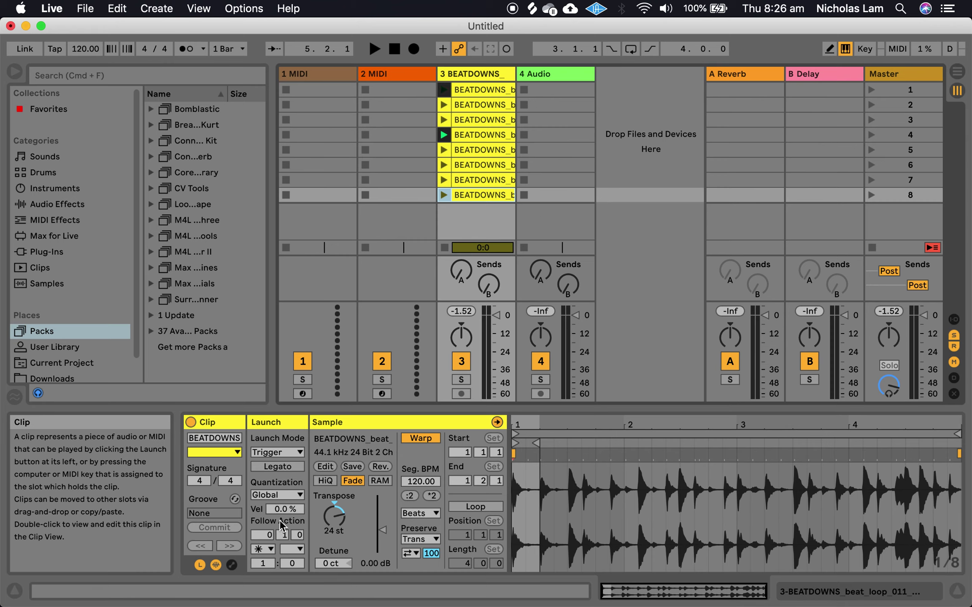
click(301, 535)
key(Down)
key(Down)
key(Down)
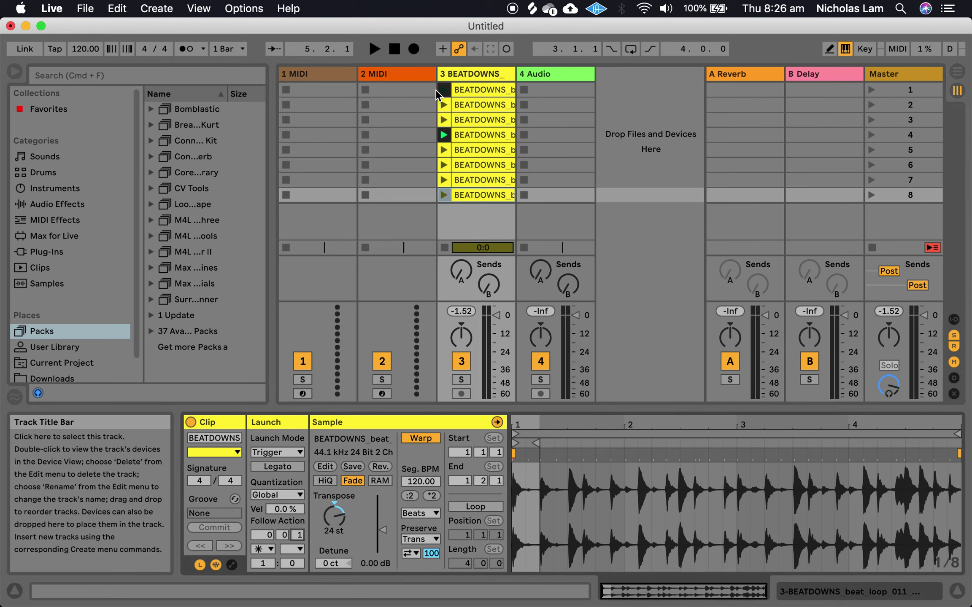
click(443, 89)
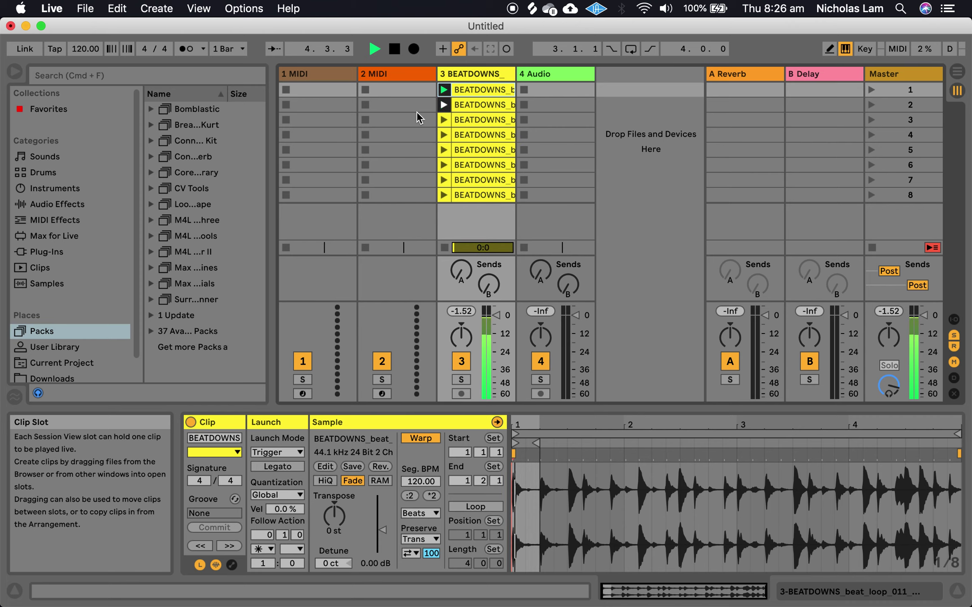
Step: Re-enable the metronome, play the eight clips from clip 1, then stop the transport
click(190, 50)
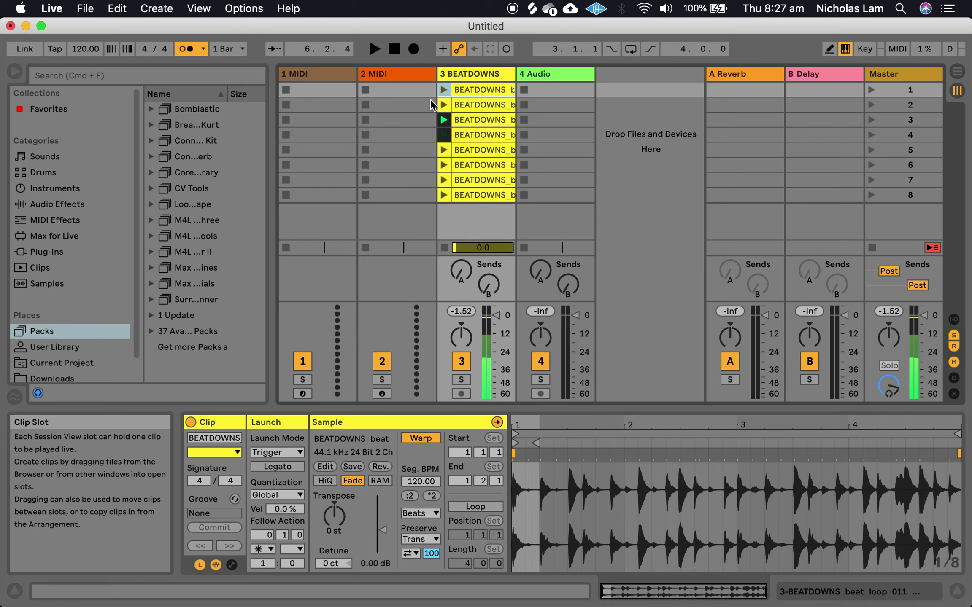
click(443, 89)
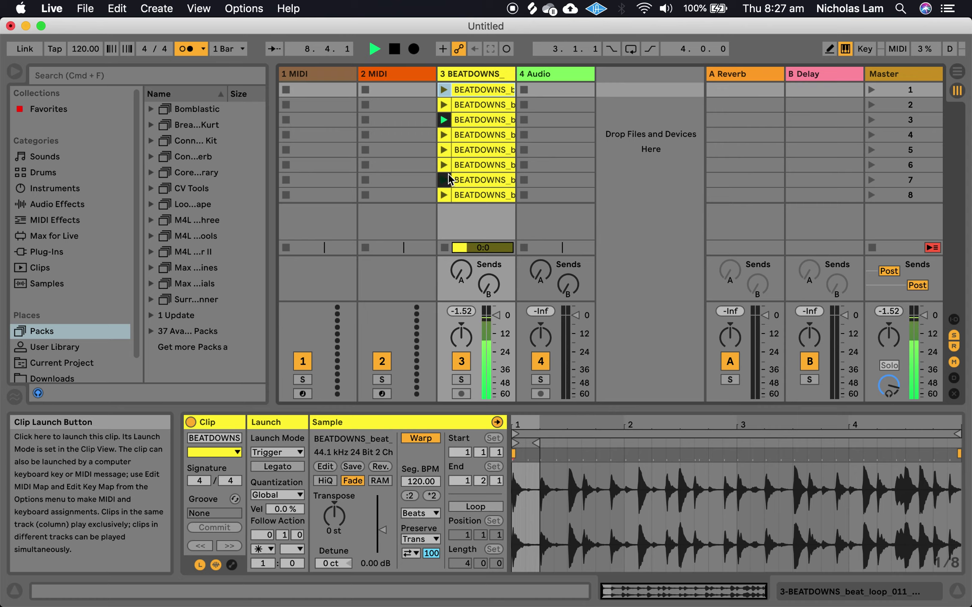
key(space)
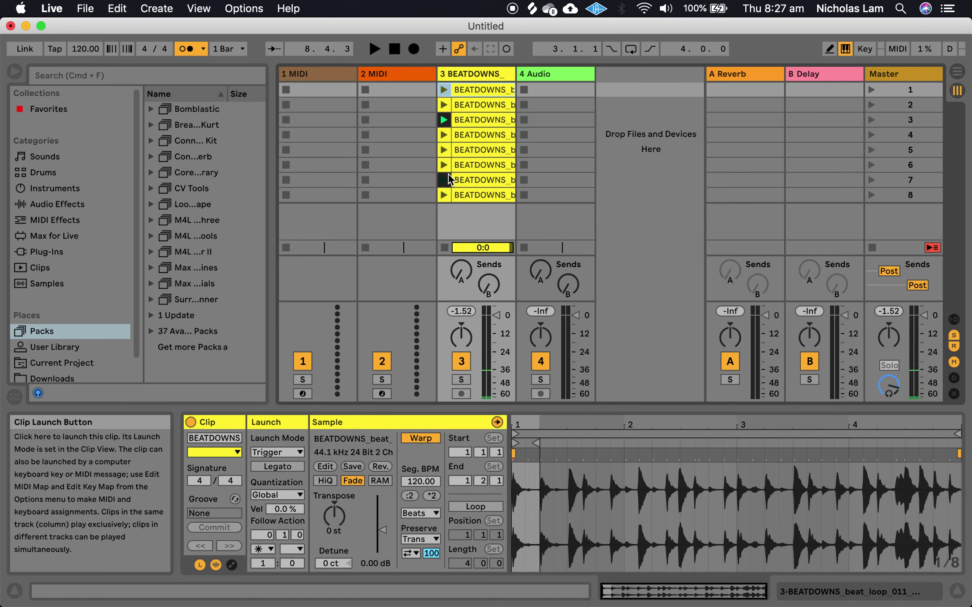